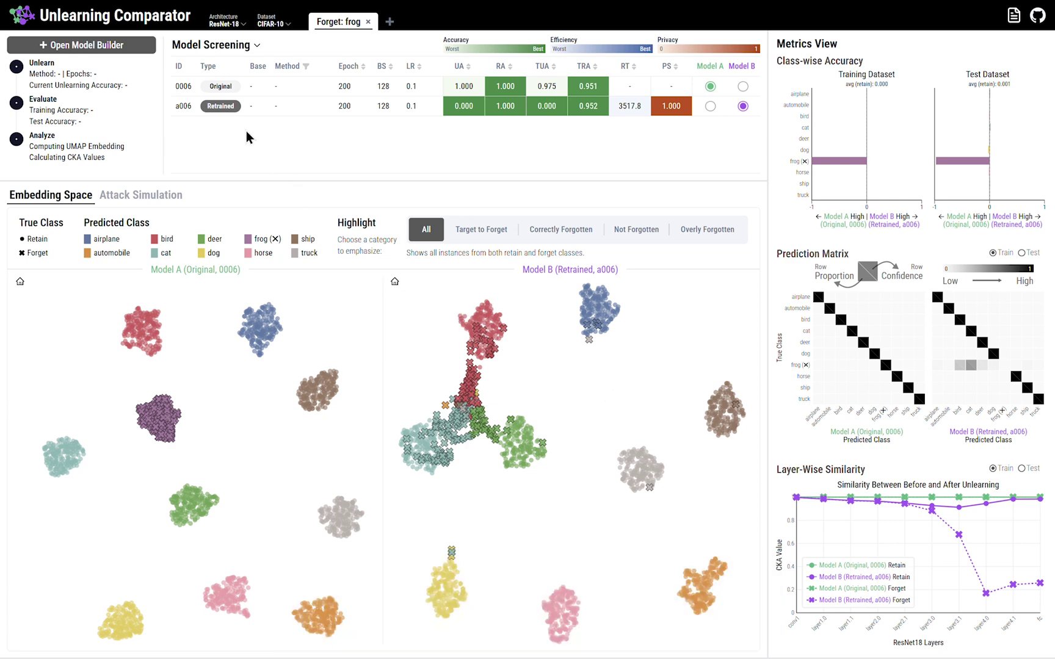
- Start building a new model with 0006.pth as base model and Gradient Ascent as unlearning method
{"action": "left_click", "coordinate": [145, 50]}
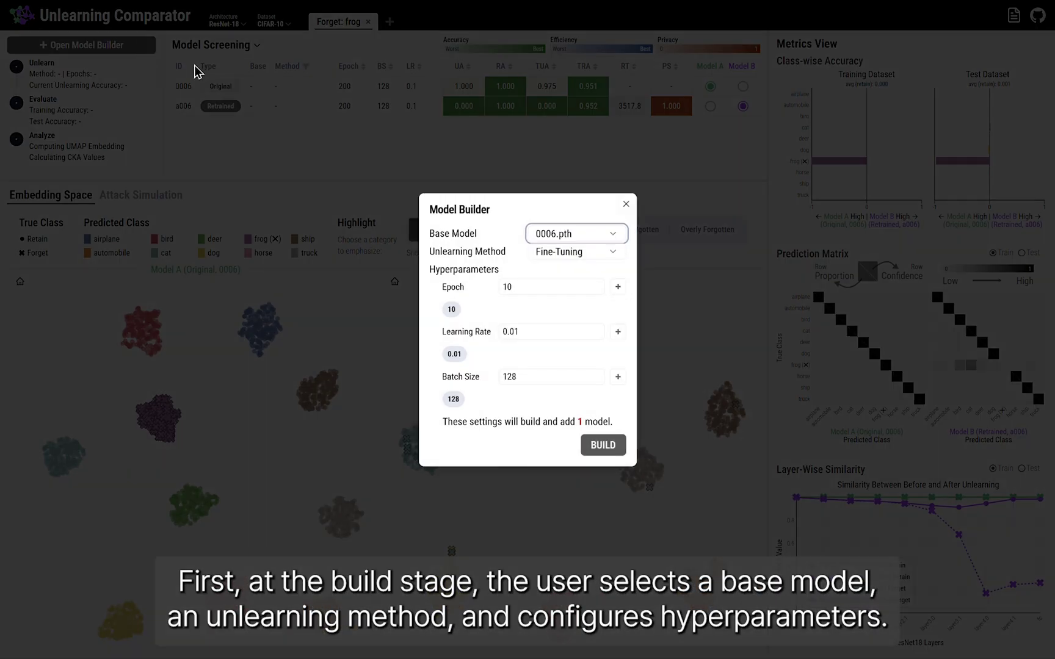
{"action": "left_click", "coordinate": [612, 236]}
{"action": "left_click", "coordinate": [575, 257]}
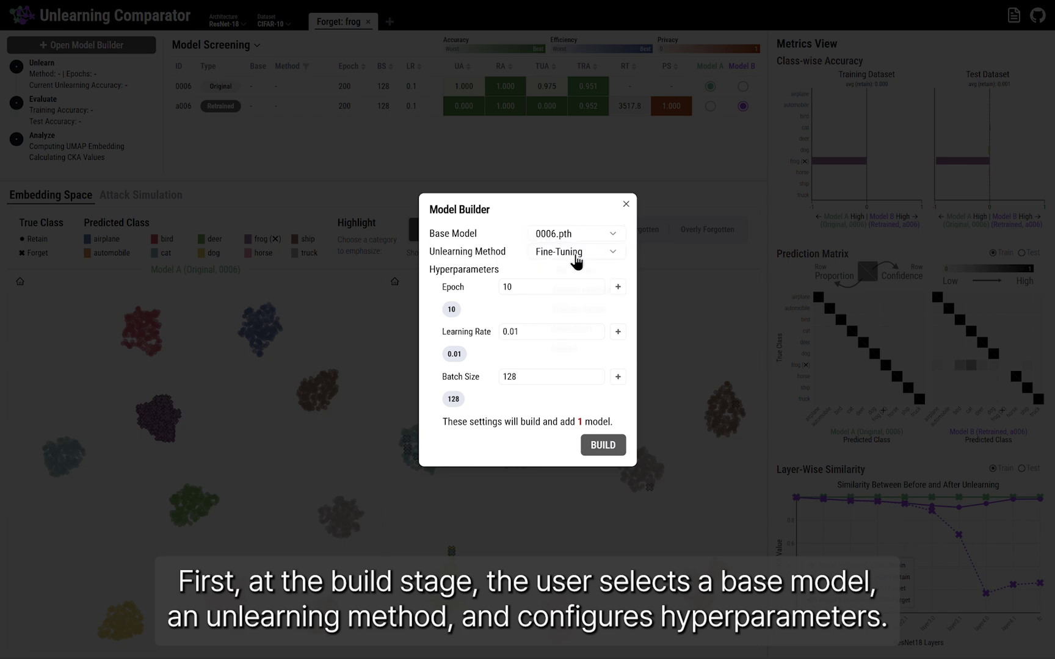
{"action": "left_click", "coordinate": [576, 255]}
{"action": "left_click", "coordinate": [574, 313]}
- Add 128 as a second batch size alongside 256 and build the Gradient Ascent models
{"action": "left_click", "coordinate": [530, 382]}
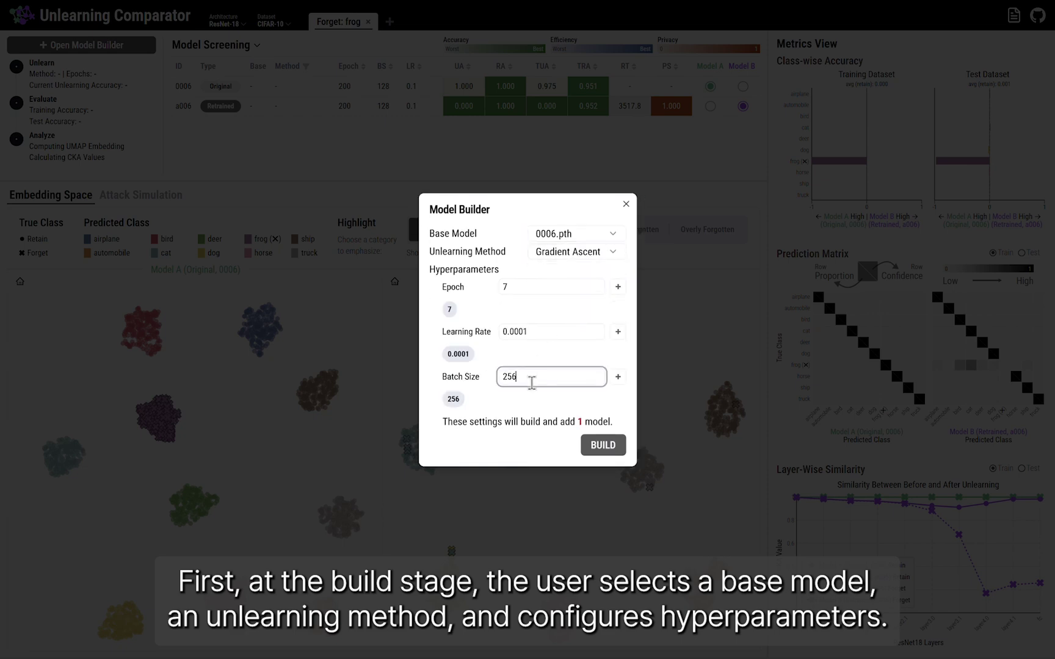
{"action": "key", "text": "BackSpace"}
{"action": "key", "text": "BackSpace"}
{"action": "key", "text": "BackSpace"}
{"action": "type", "text": "128"}
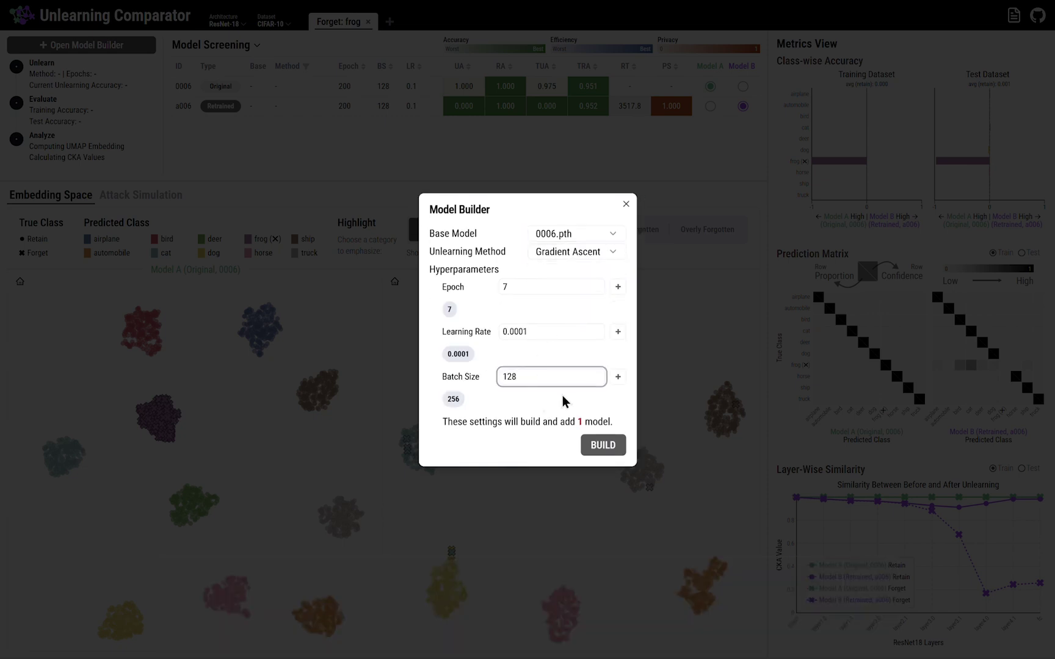
{"action": "left_click", "coordinate": [618, 377]}
{"action": "left_click", "coordinate": [602, 445]}
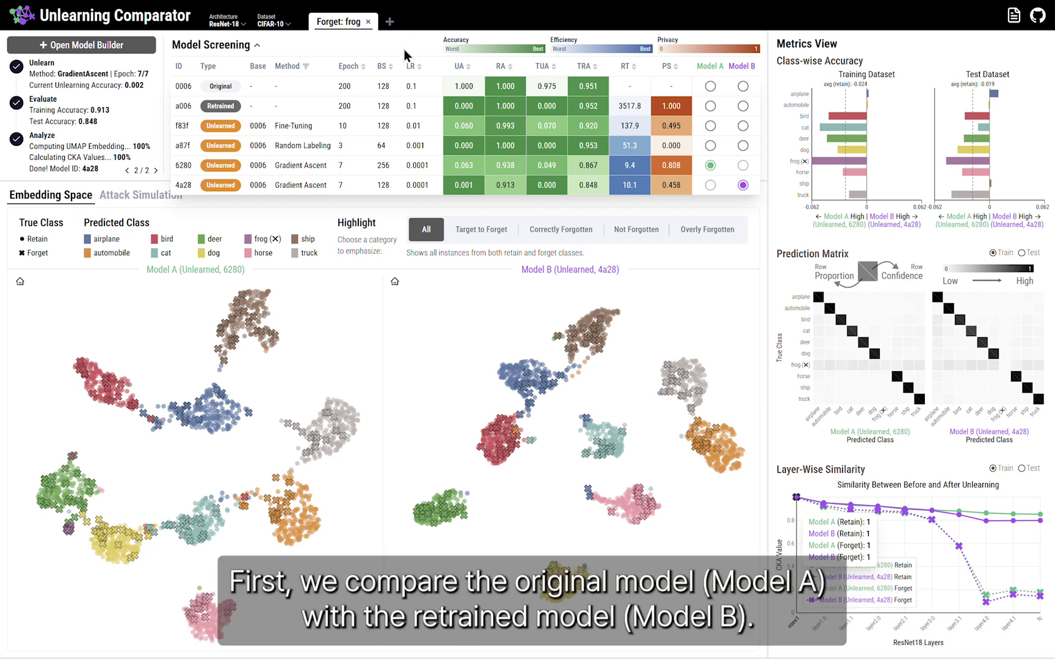
- Assign the Original model 0006 to Model A and the Retrained model a006 to Model B, and collapse the model screening list
{"action": "left_click", "coordinate": [710, 87]}
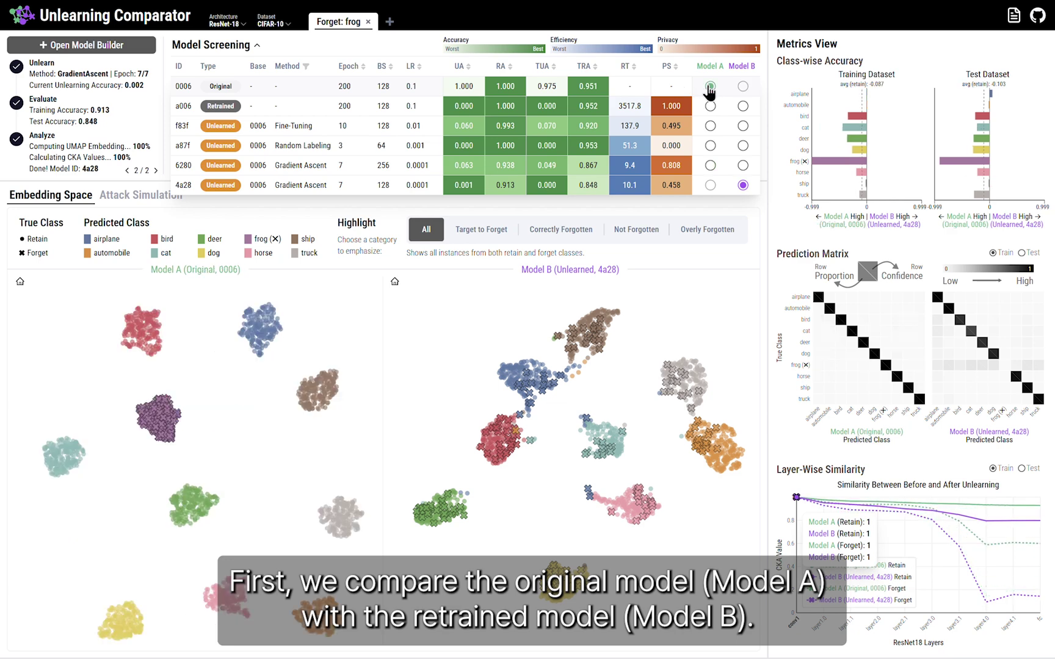
{"action": "left_click", "coordinate": [743, 106]}
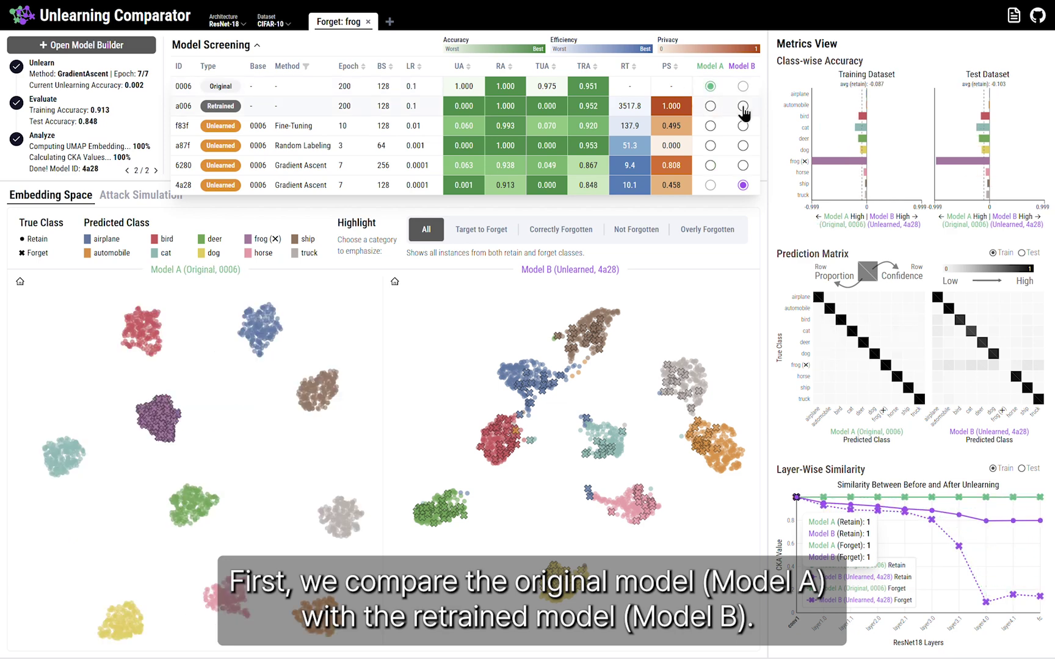
{"action": "left_click", "coordinate": [258, 46]}
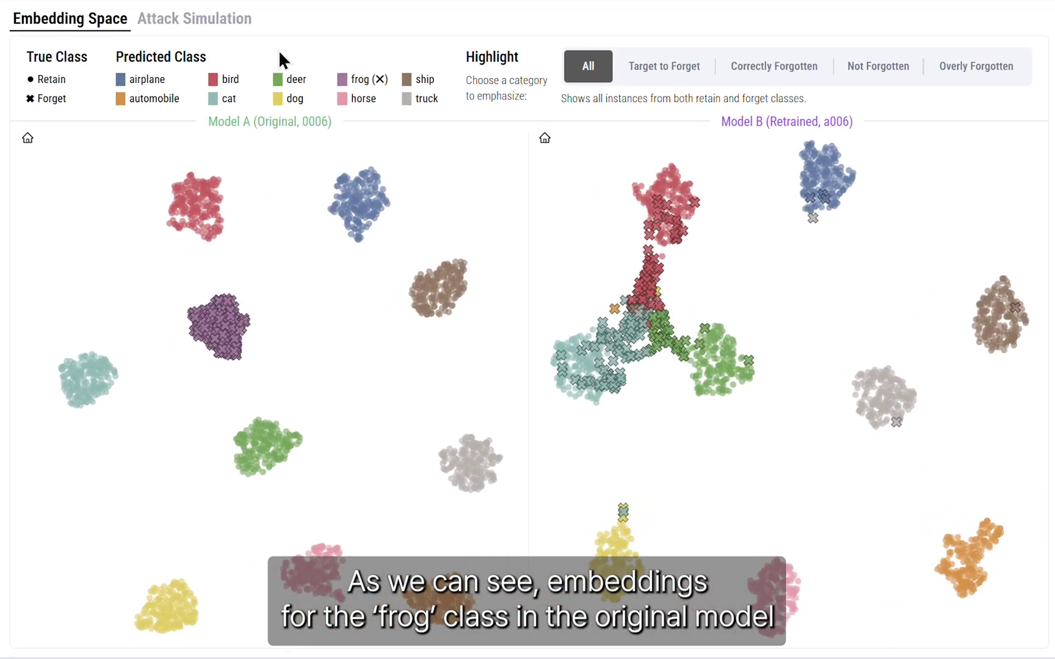
- Inspect how frog instances map between the Original and Retrained models in the embedding space
{"action": "mouse_move", "coordinate": [161, 426]}
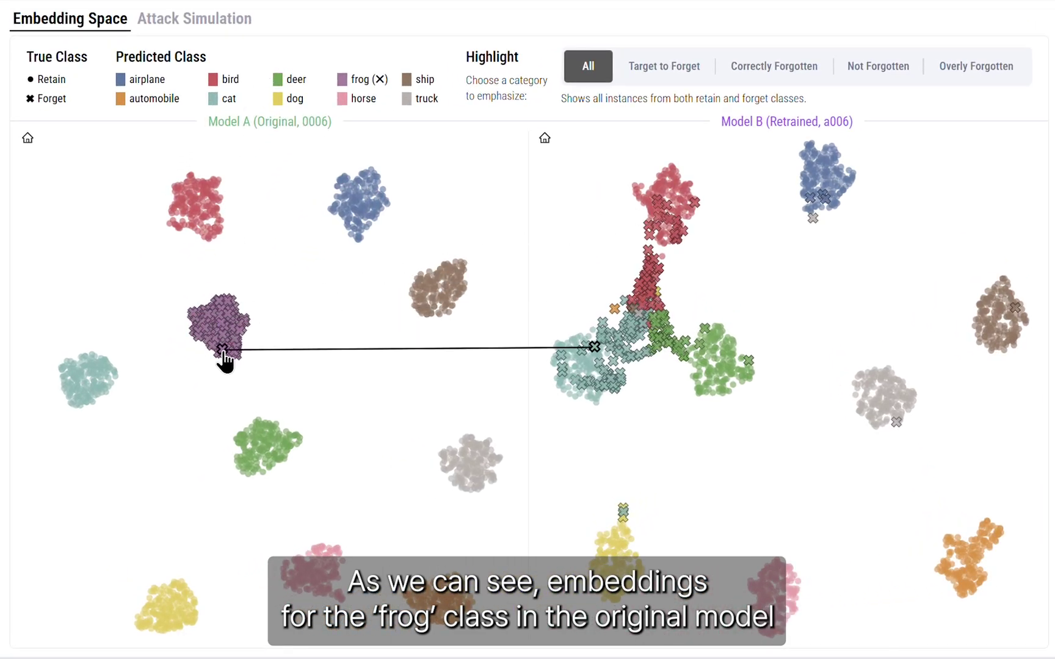
{"action": "mouse_move", "coordinate": [216, 309]}
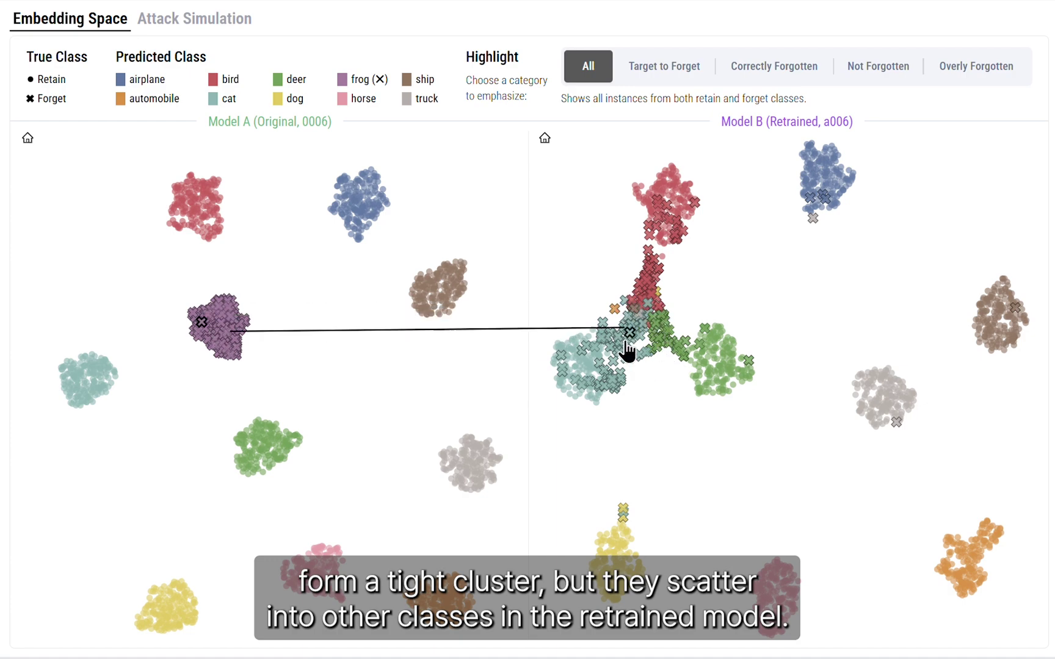
{"action": "mouse_move", "coordinate": [644, 311]}
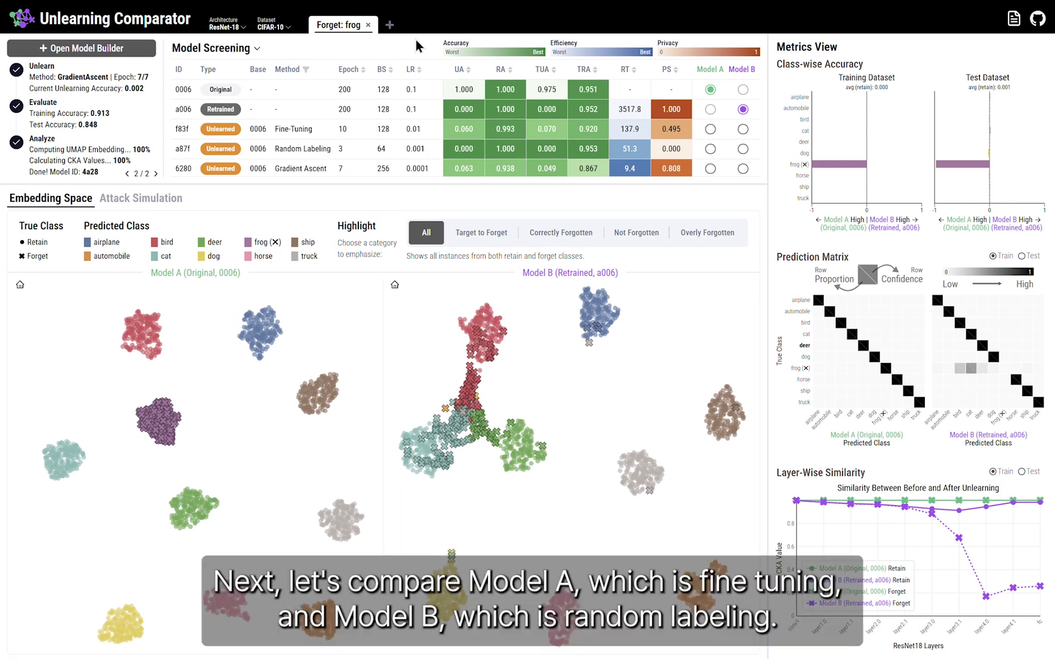
- Assign Fine-Tuning model f83f to Model A and Random Labeling model a87f to Model B, and examine their class-wise training accuracy for frog and other classes
{"action": "left_click", "coordinate": [710, 130]}
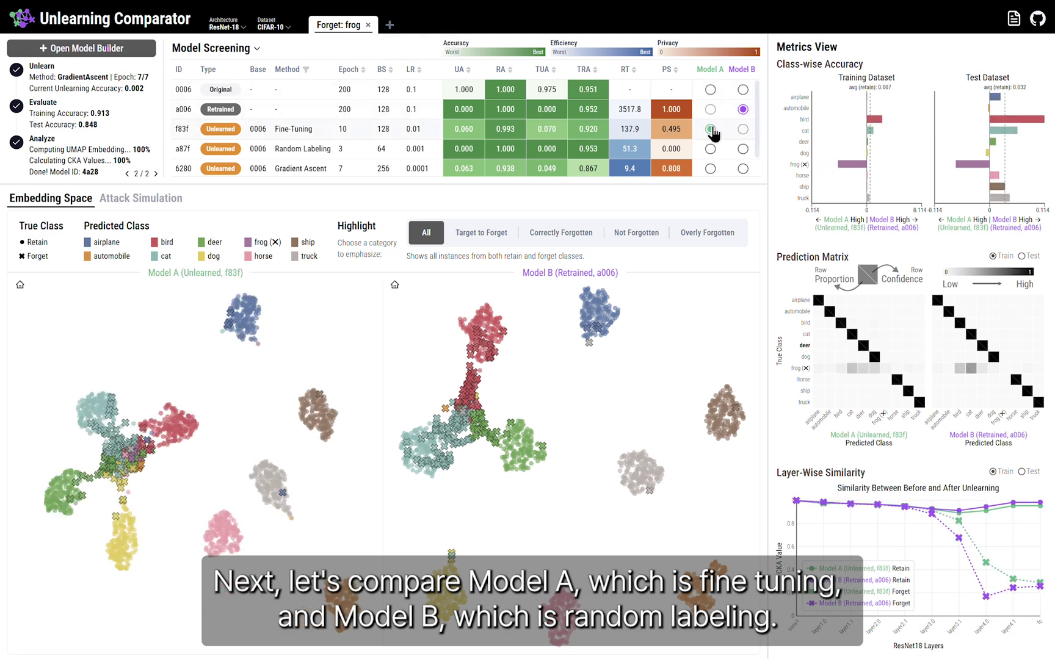
{"action": "left_click", "coordinate": [742, 150]}
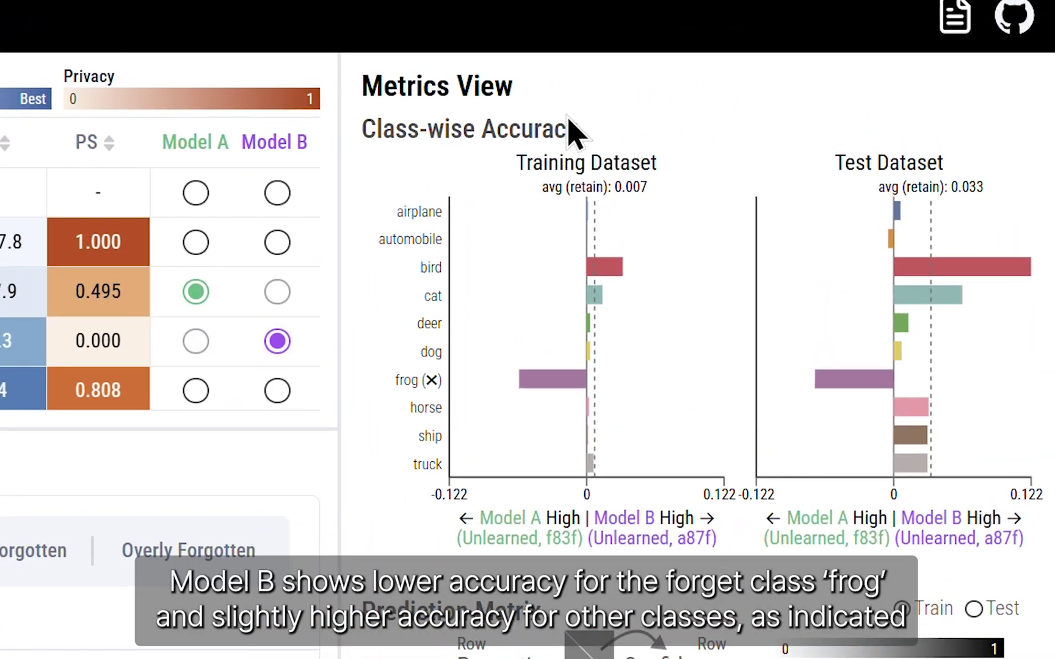
{"action": "mouse_move", "coordinate": [523, 392]}
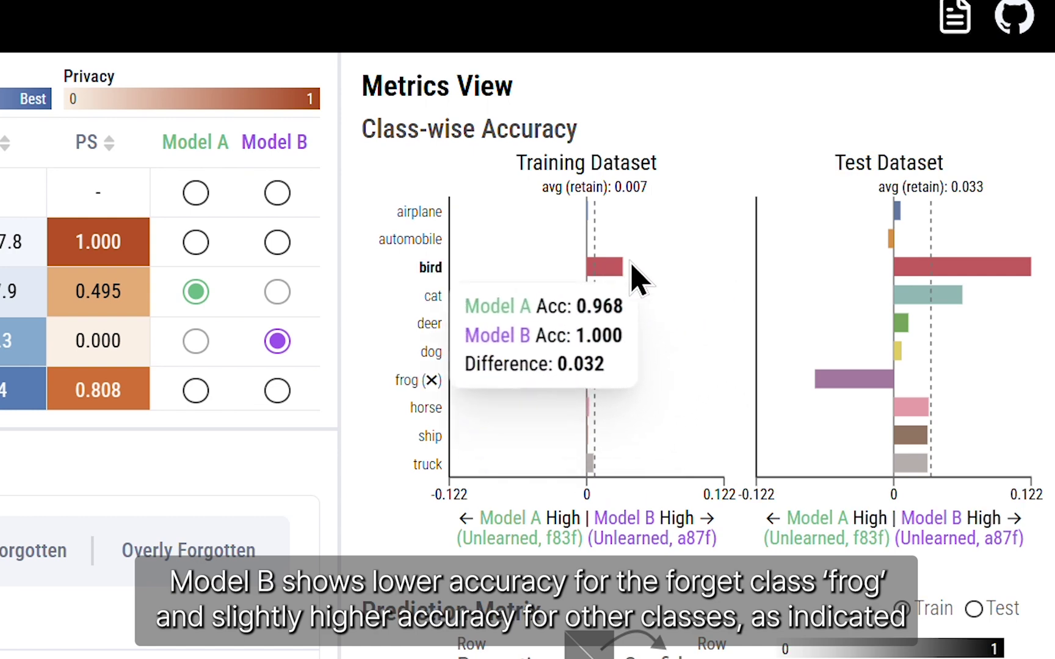
{"action": "mouse_move", "coordinate": [623, 297]}
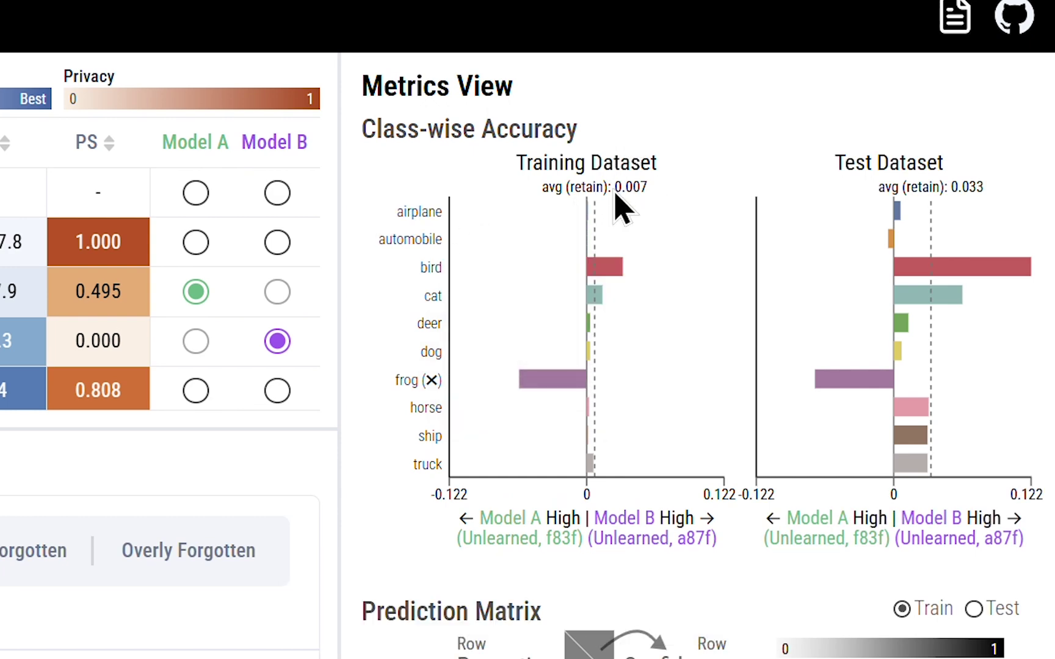
- Examine the frog row of both prediction matrices for proportion and confidence across the predicted classes
{"action": "scroll", "coordinate": [621, 209], "scroll_direction": "down", "scroll_amount": 8}
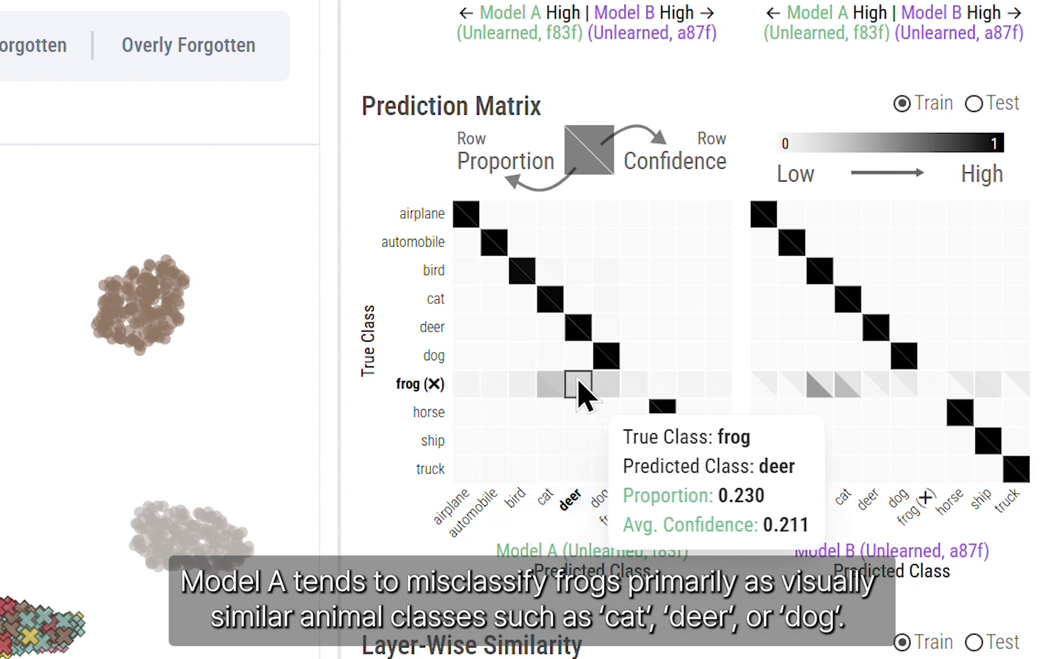
{"action": "mouse_move", "coordinate": [601, 384]}
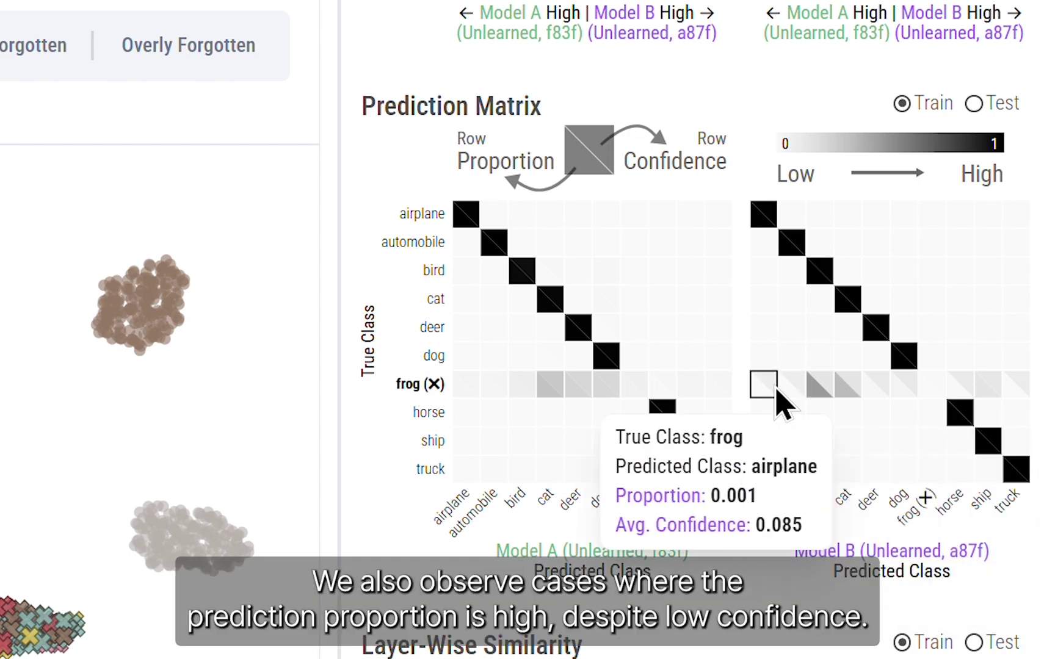
{"action": "mouse_move", "coordinate": [850, 389]}
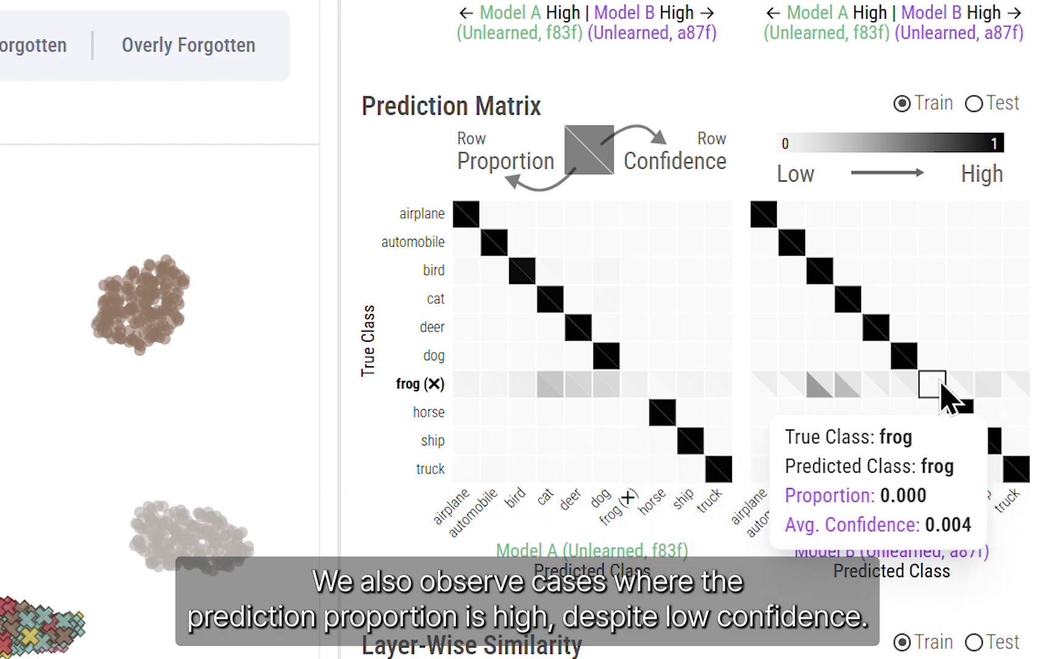
{"action": "mouse_move", "coordinate": [912, 384]}
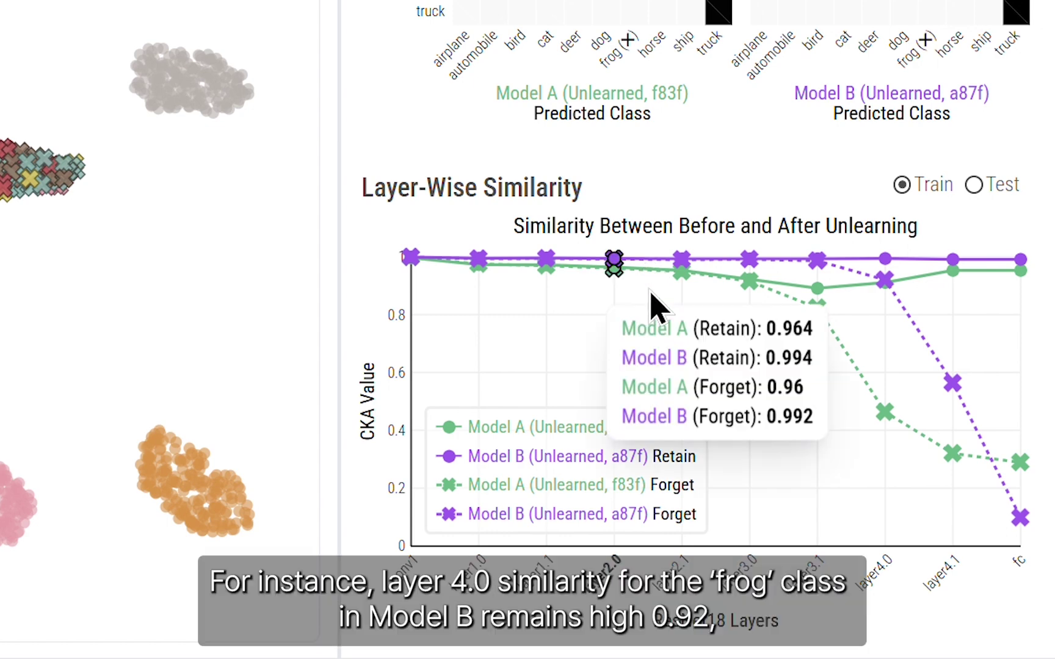
- Compare the retain and forget CKA values of both models at the deeper layers in the layer-wise similarity chart
{"action": "mouse_move", "coordinate": [767, 251]}
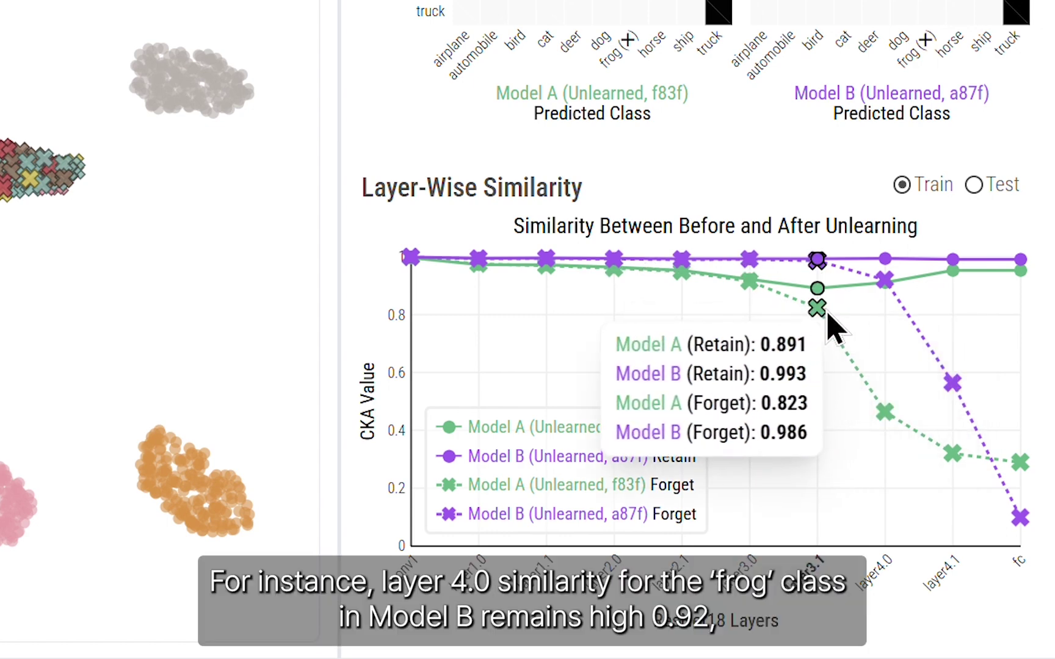
{"action": "mouse_move", "coordinate": [888, 359]}
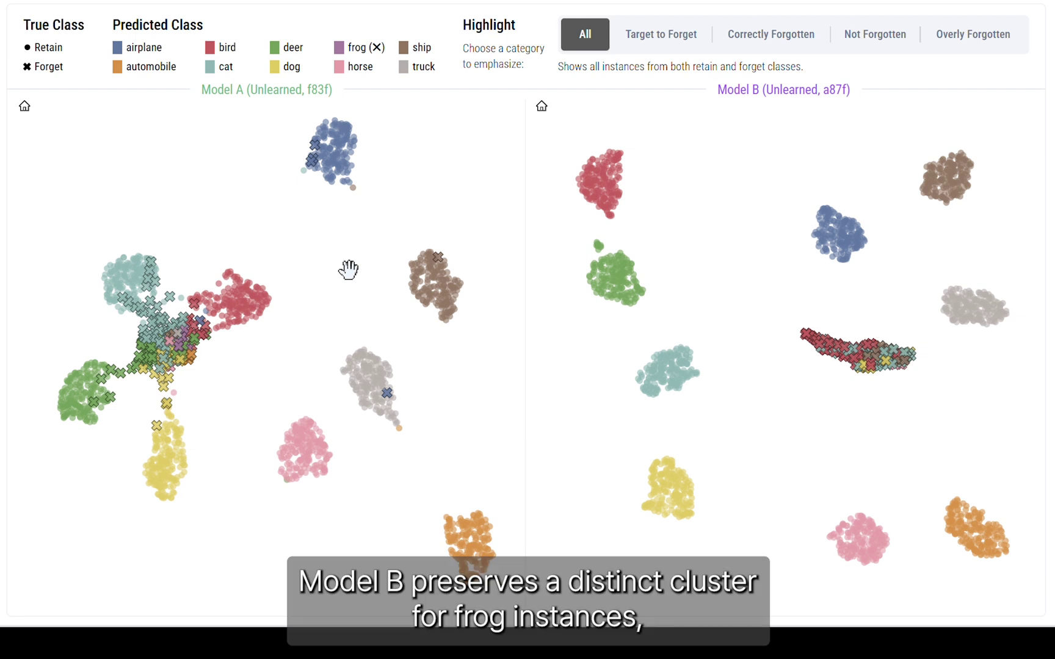
- Inspect the frog cluster in Model B's embedding up close and restore that plot's default view
{"action": "mouse_move", "coordinate": [895, 361]}
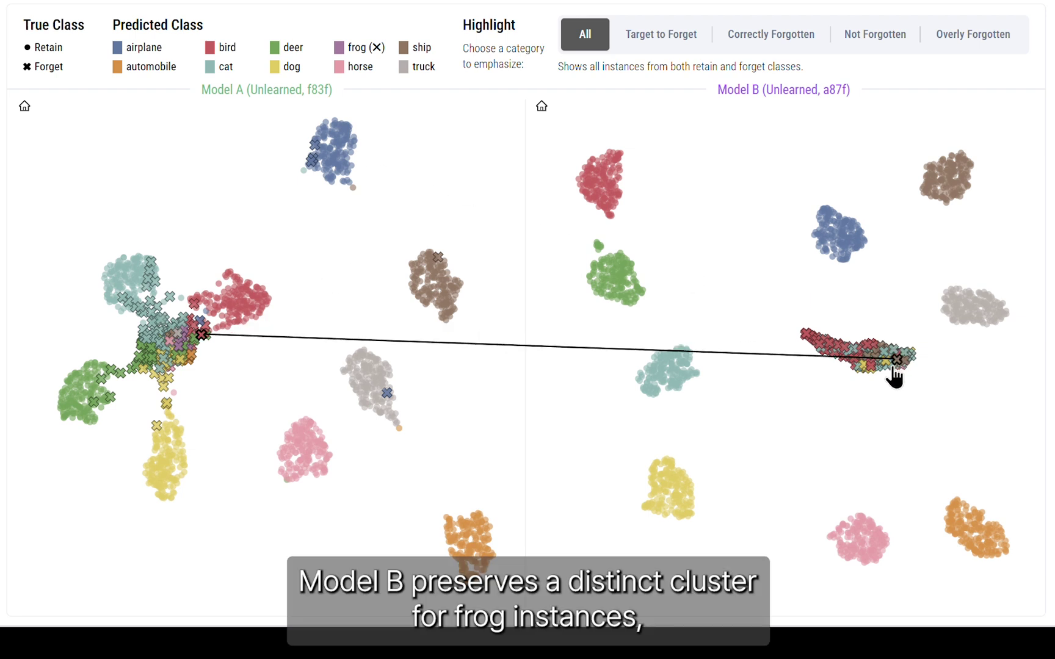
{"action": "scroll", "coordinate": [893, 366], "scroll_direction": "up", "scroll_amount": 5}
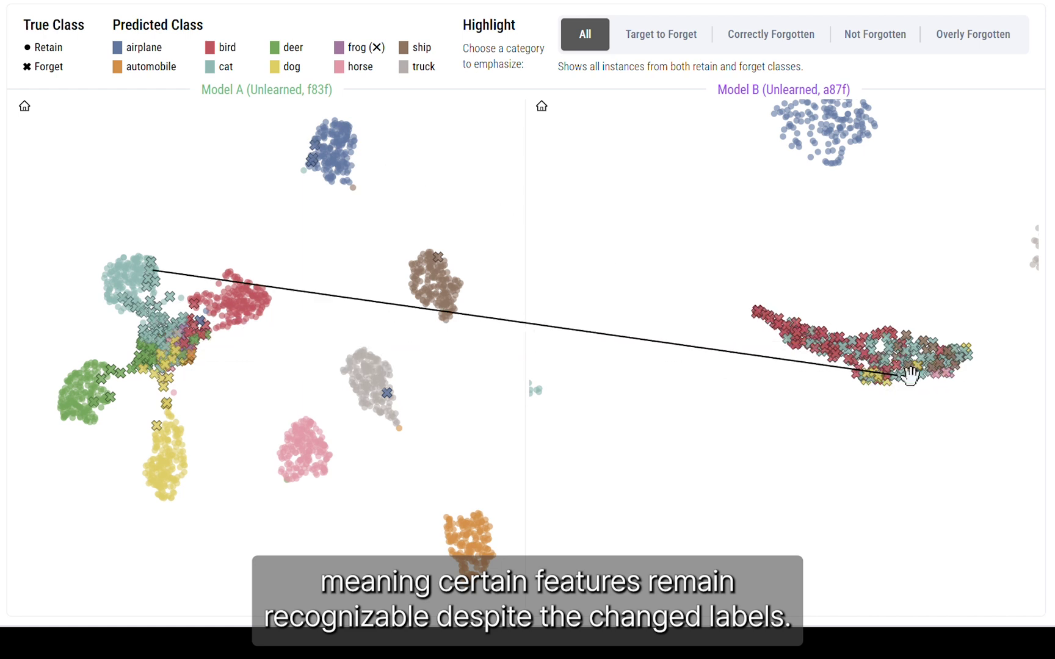
{"action": "left_click", "coordinate": [541, 108]}
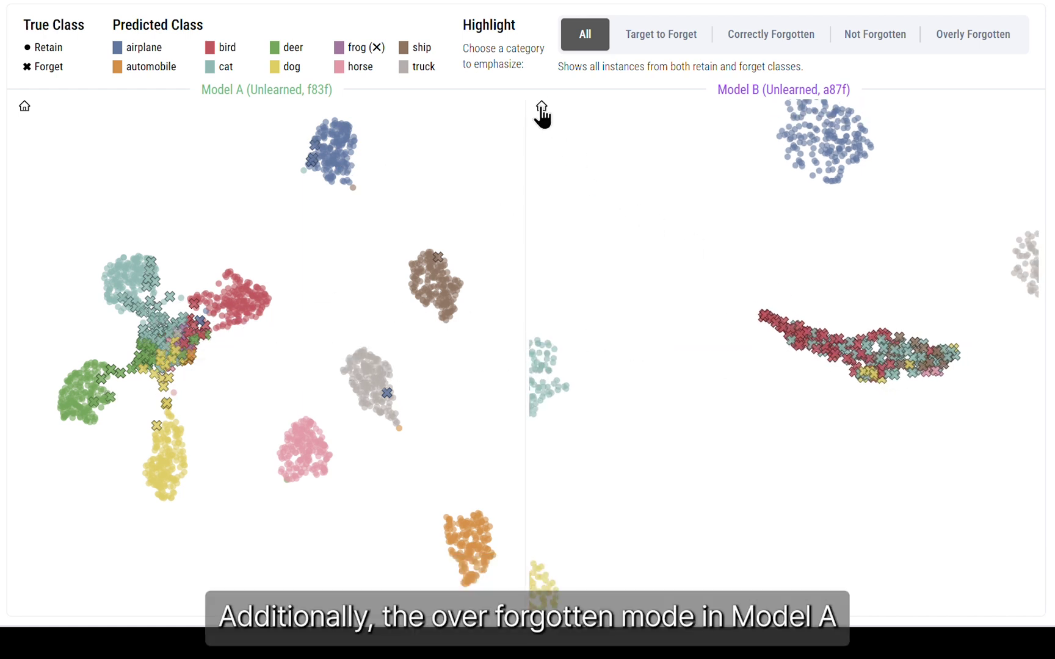
- Highlight the Overly Forgotten instances, inspect them in Model A's embedding, and restore that plot's default view
{"action": "left_click", "coordinate": [951, 34]}
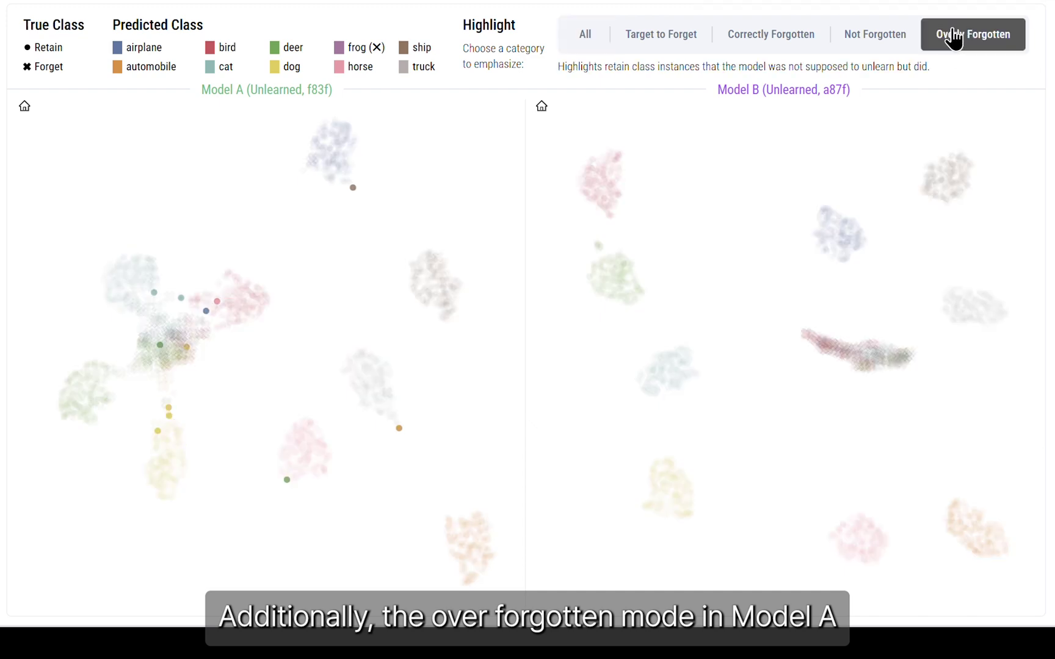
{"action": "scroll", "coordinate": [207, 309], "scroll_direction": "up", "scroll_amount": 2}
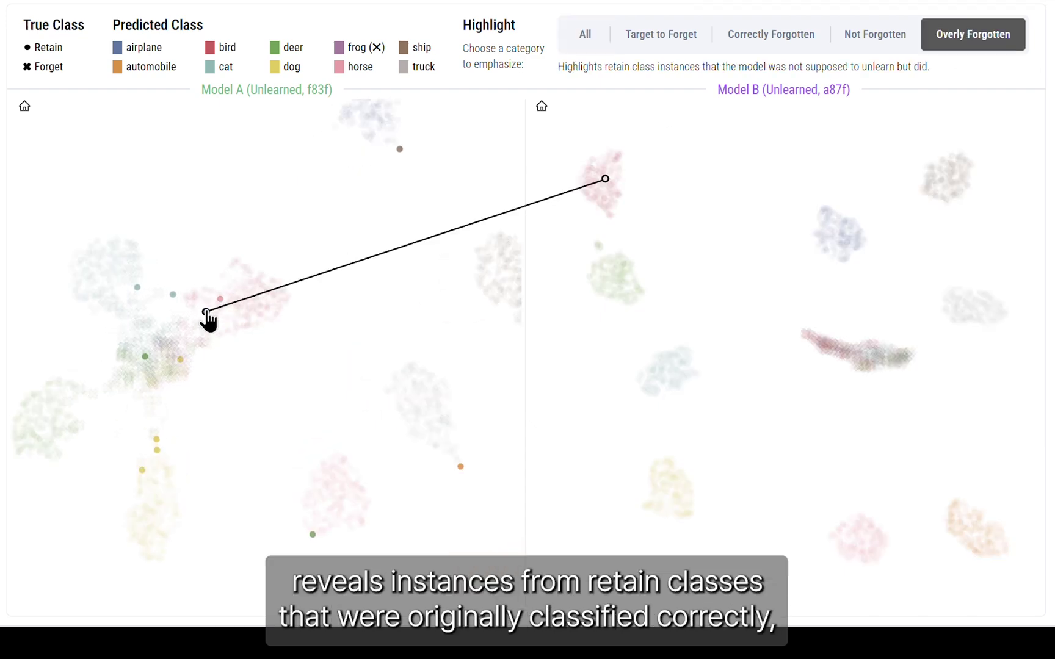
{"action": "left_click", "coordinate": [173, 297]}
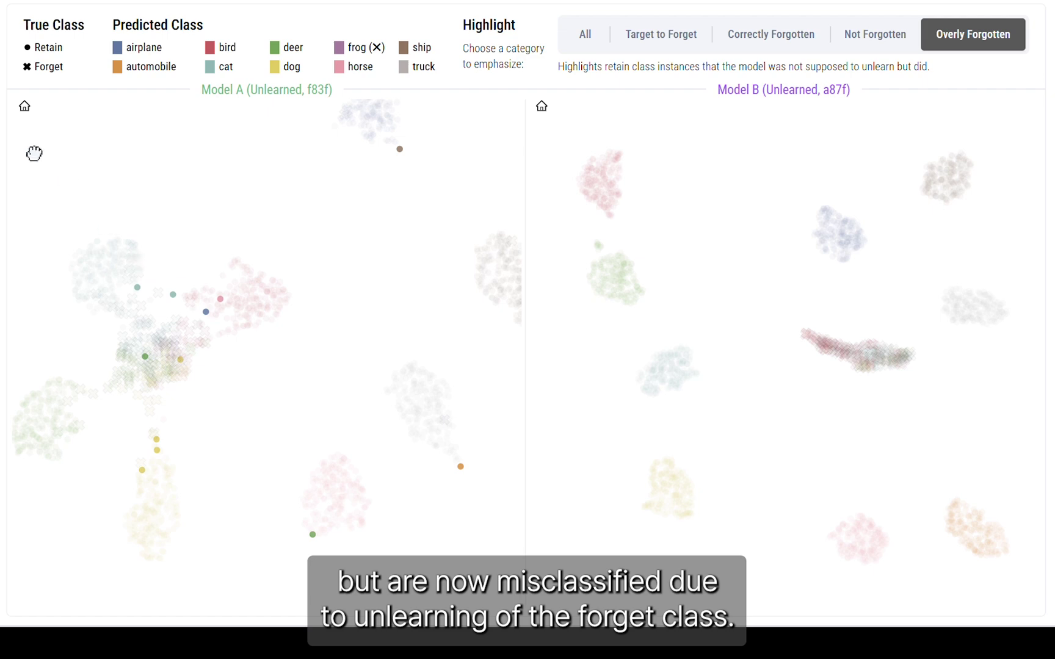
{"action": "left_click", "coordinate": [25, 106]}
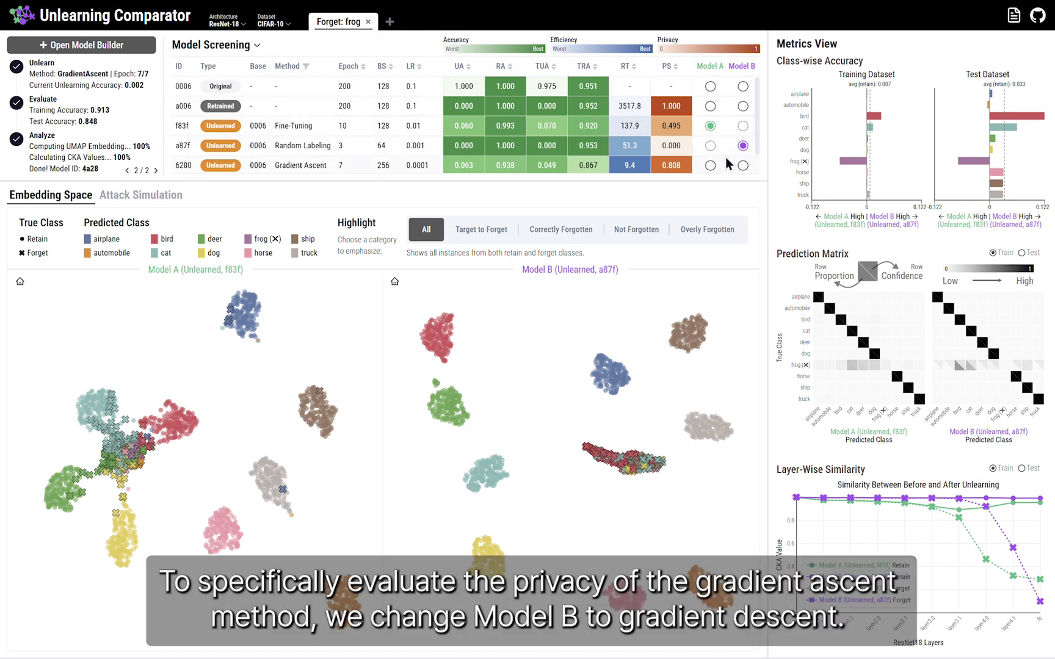
- Assign the Gradient Ascent model 6280 with batch size 256 to Model B
{"action": "scroll", "coordinate": [728, 165], "scroll_direction": "down", "scroll_amount": 1}
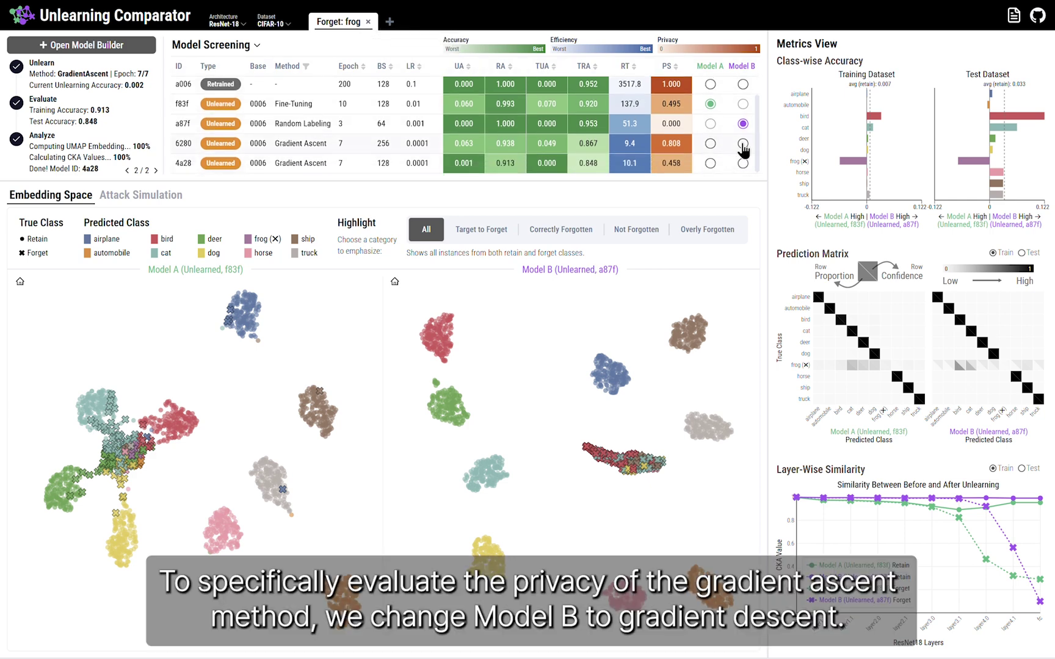
{"action": "left_click", "coordinate": [743, 144]}
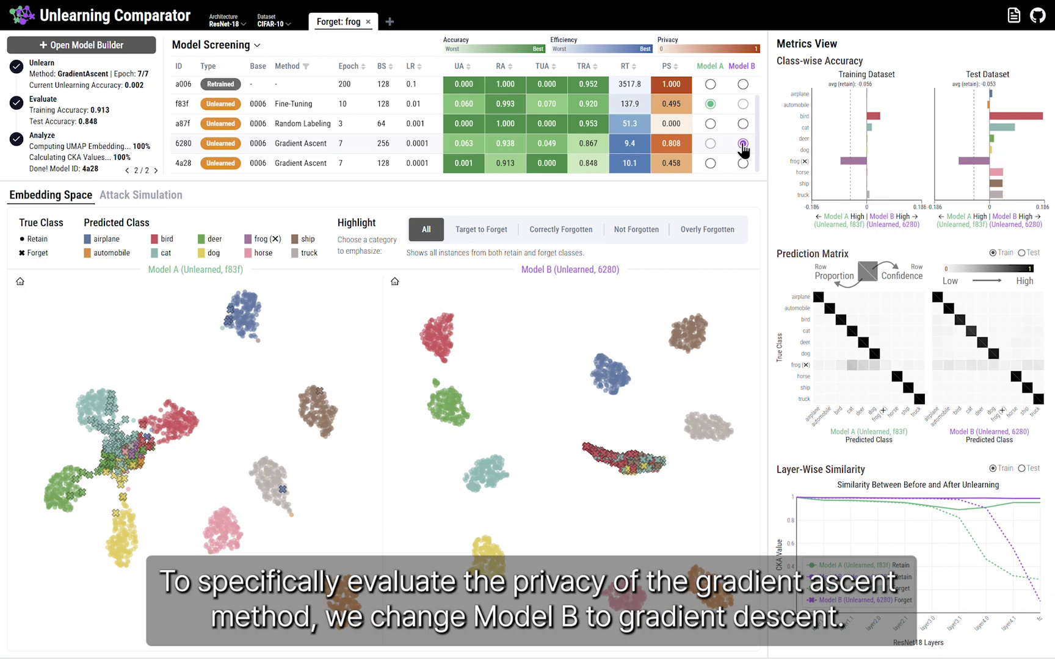
- Open the attack simulation and set the entropy threshold to 0.15 for the Retrained versus Model B comparison
{"action": "left_click", "coordinate": [157, 196]}
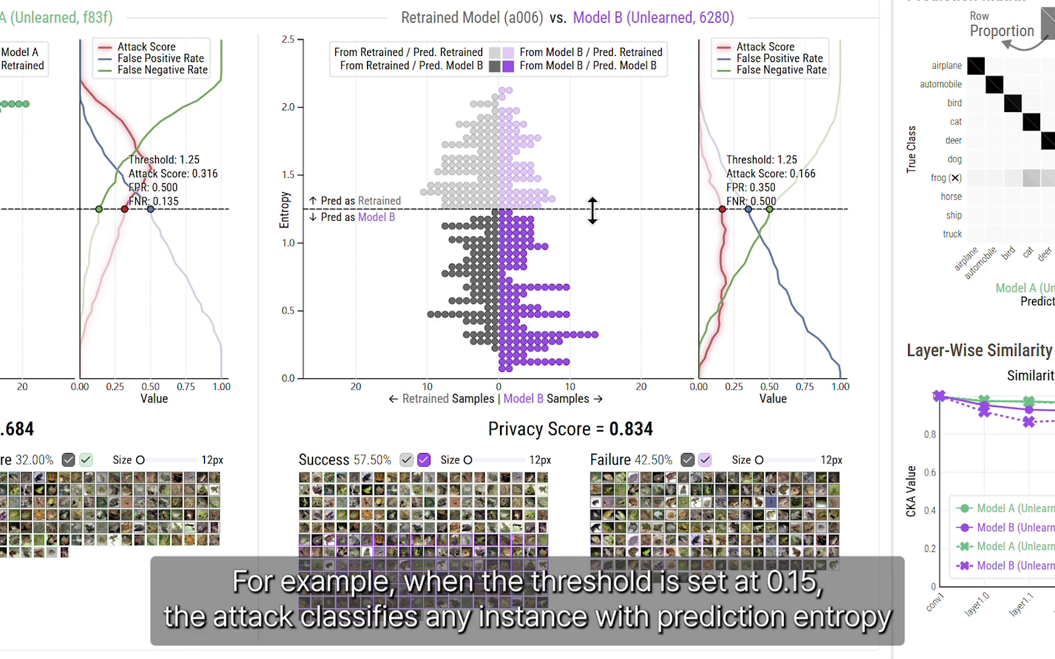
{"action": "left_click_drag", "start_coordinate": [593, 211], "coordinate": [589, 360]}
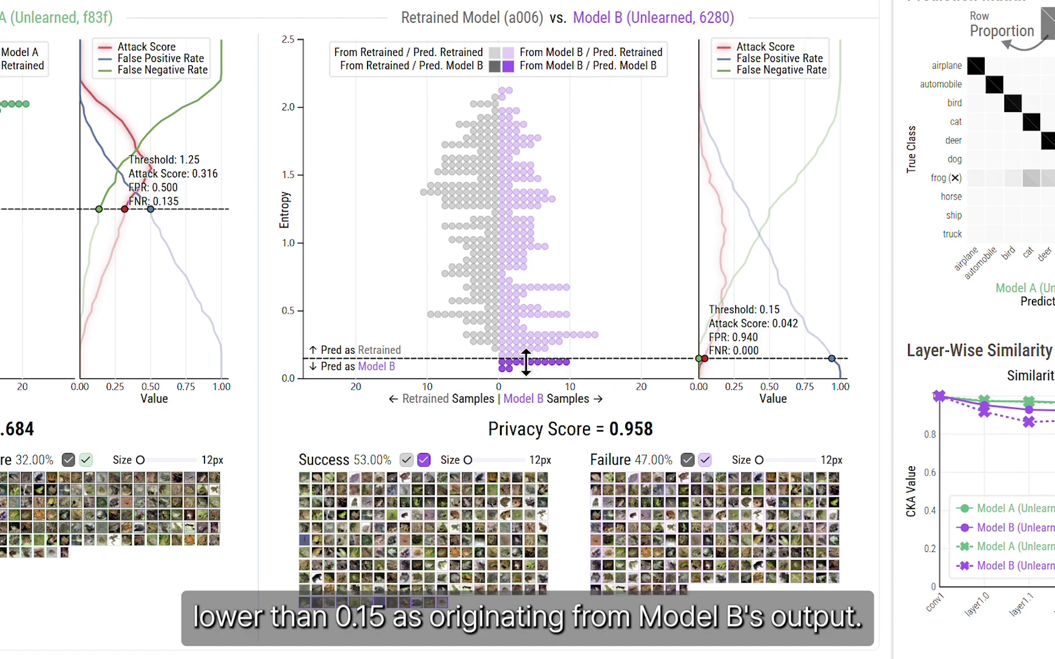
{"action": "mouse_move", "coordinate": [516, 364]}
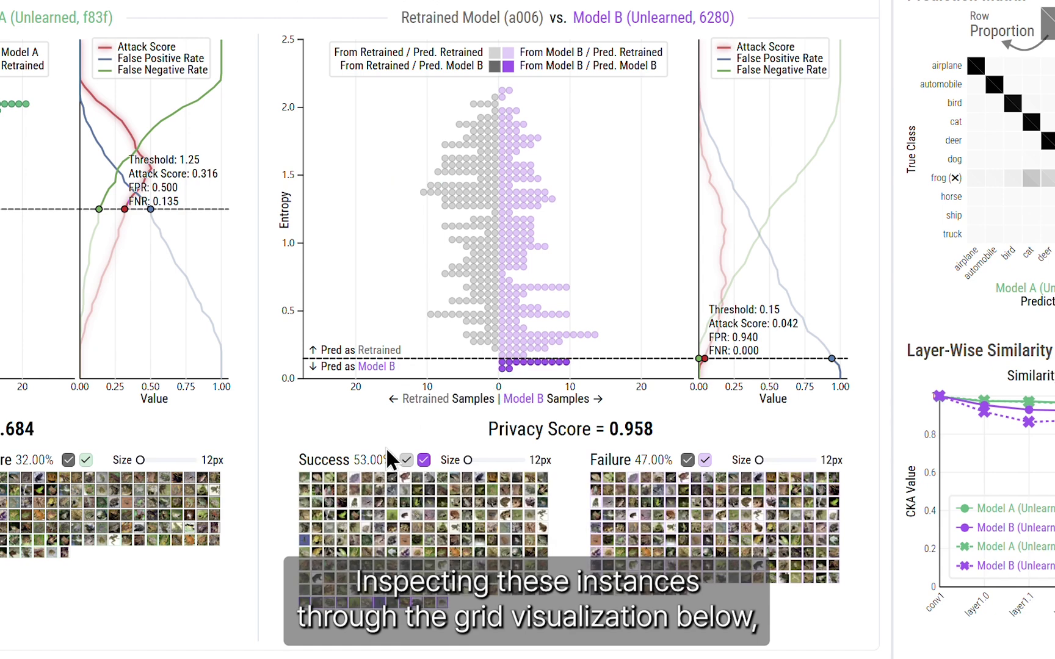
- Limit Model B's Success grid to Model B samples at 42px, and open the prediction details of the third image in the first row
{"action": "left_click", "coordinate": [406, 461]}
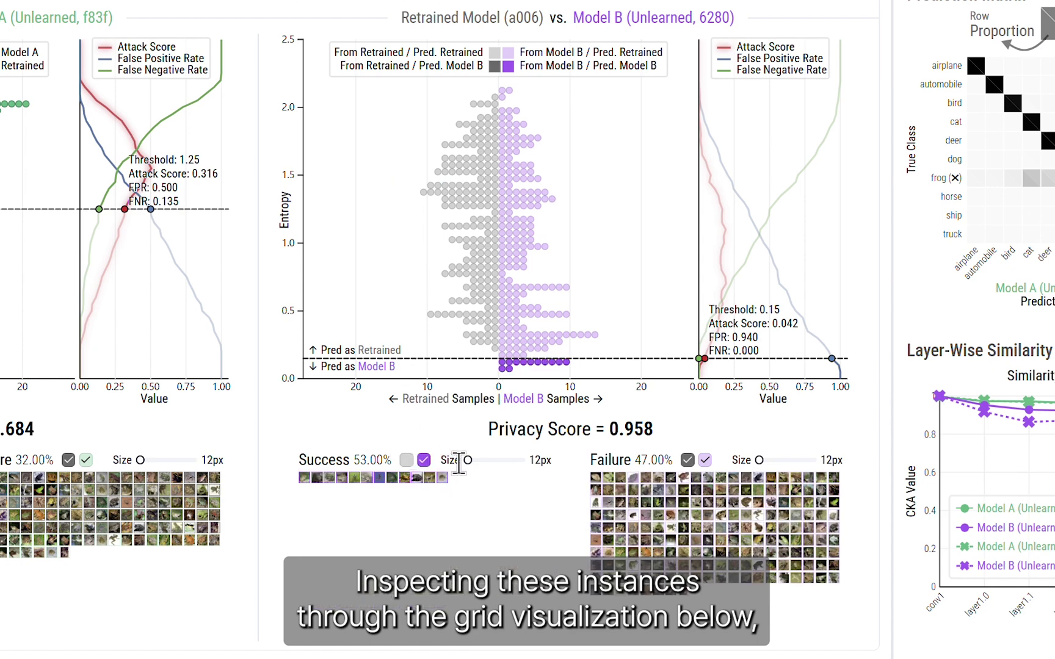
{"action": "left_click_drag", "start_coordinate": [467, 460], "coordinate": [539, 470]}
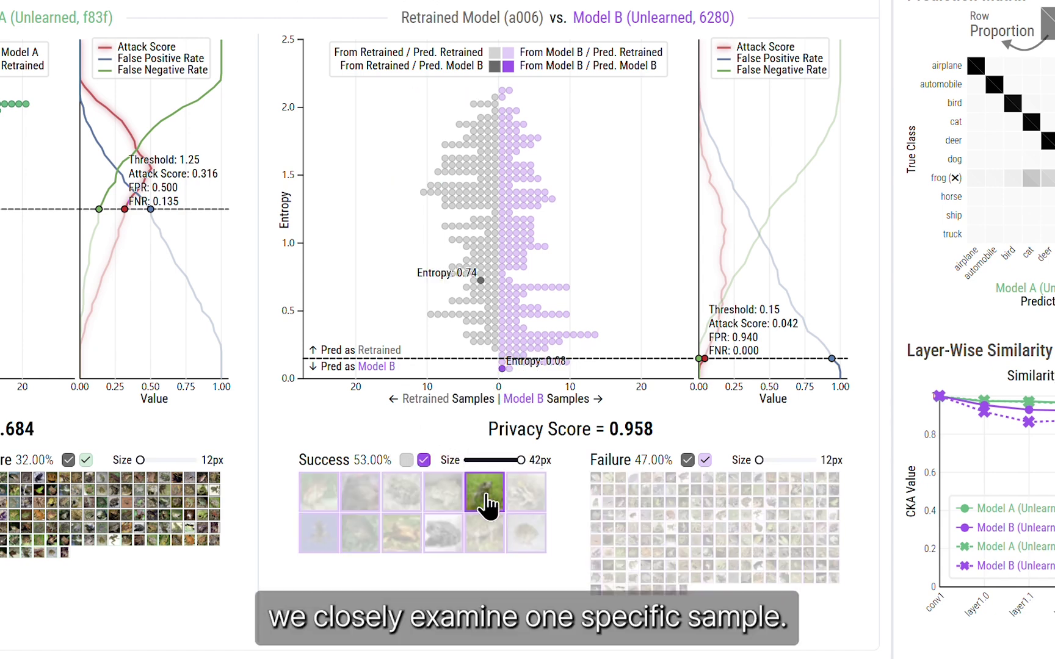
{"action": "left_click", "coordinate": [401, 505]}
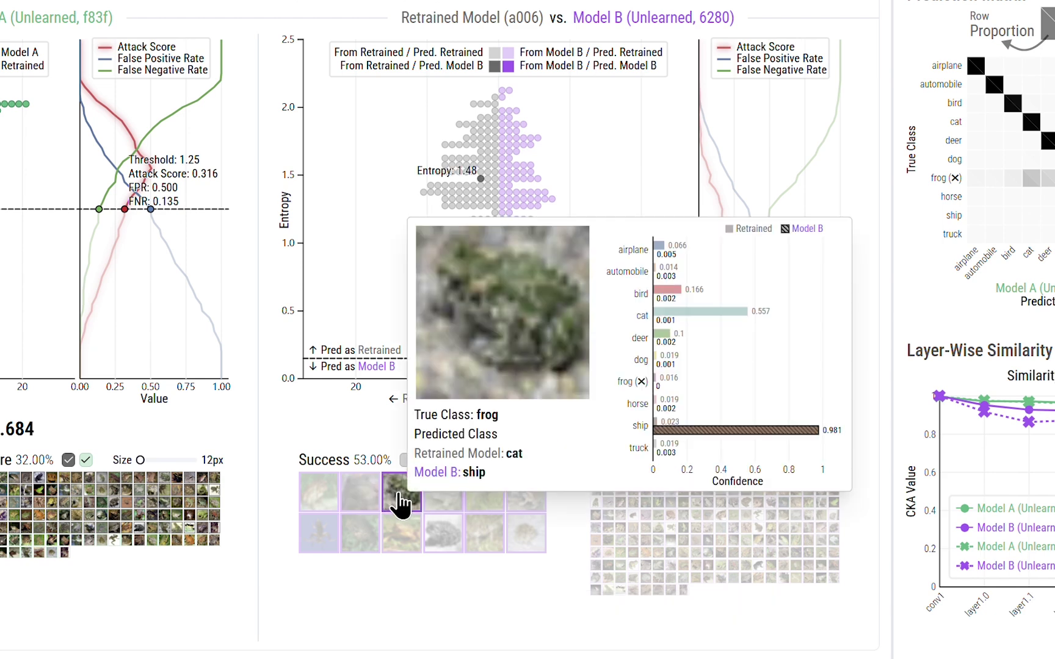